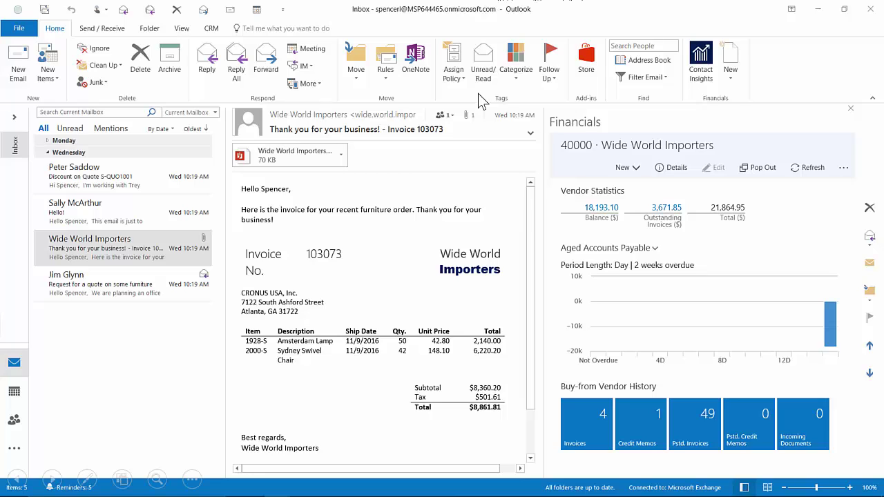
Create a purchase invoice for Wide World Importers with vendor invoice number 103703 and a line for 50 of item 1928-S
{"action": "left_click", "coordinate": [635, 167]}
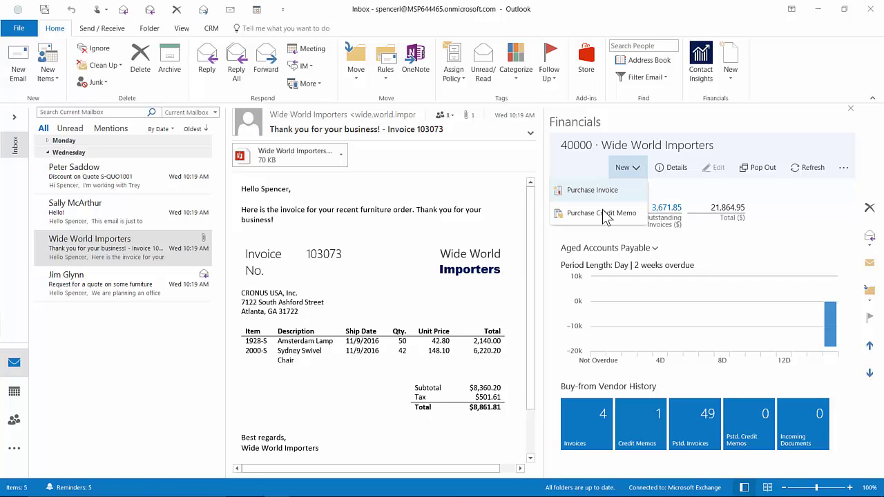
{"action": "left_click", "coordinate": [592, 199]}
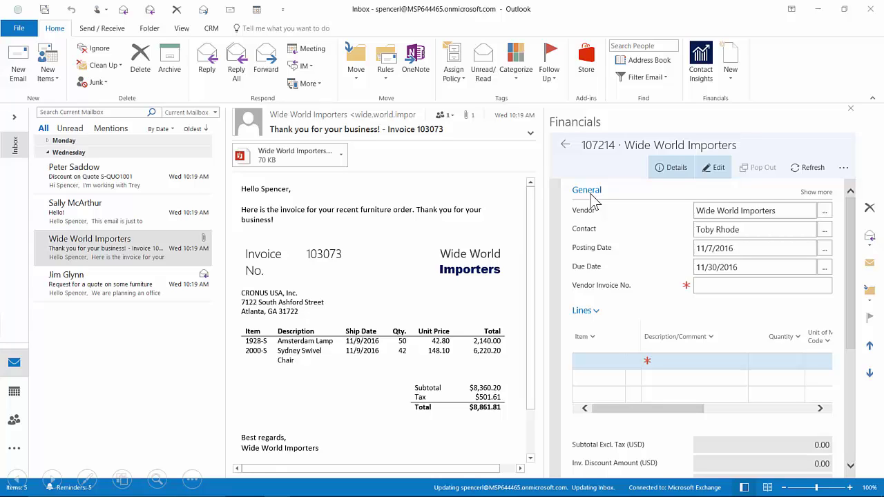
{"action": "type", "text": "103703"}
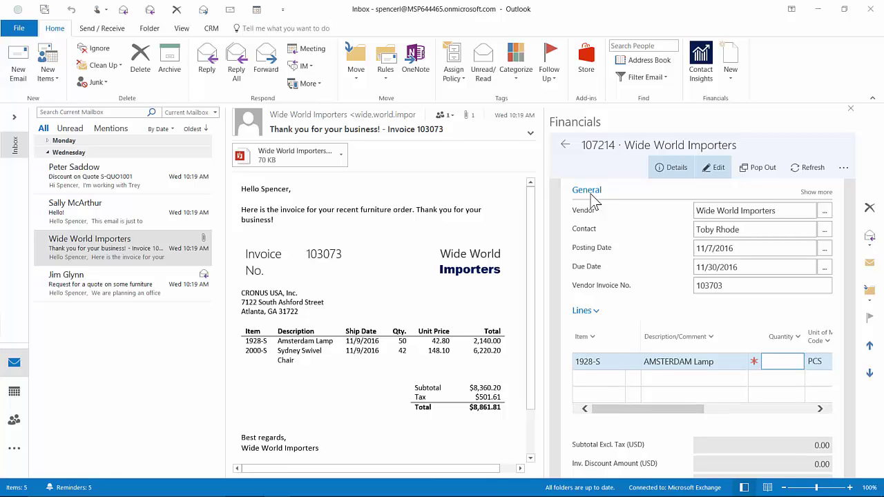
{"action": "type", "text": "50"}
{"action": "key", "text": "Tab"}
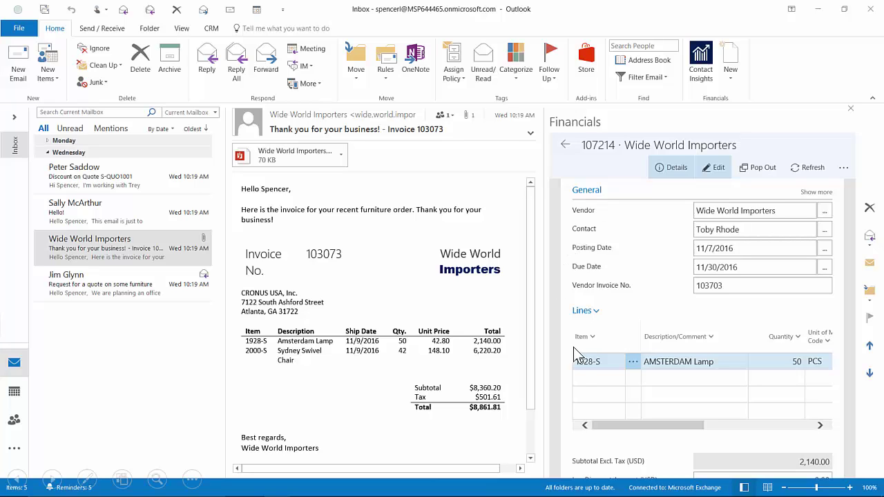
Add a second line to the purchase invoice for item 2000-S with quantity 42
{"action": "left_click", "coordinate": [584, 384]}
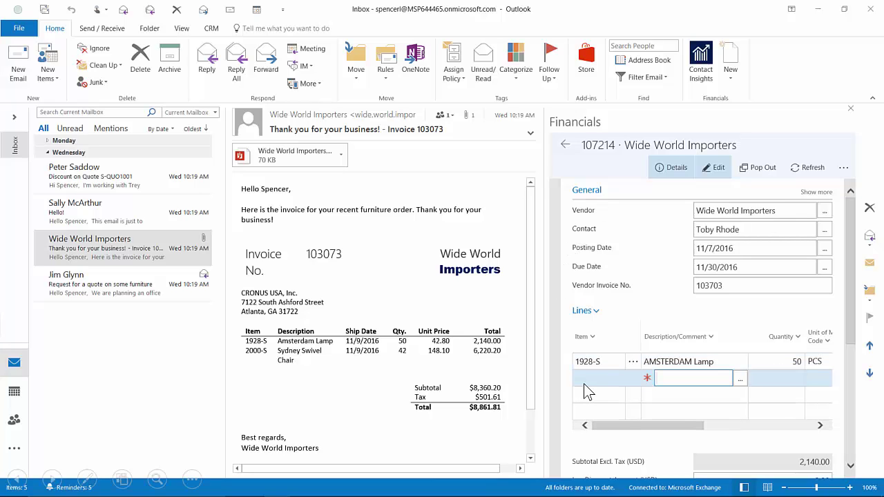
{"action": "type", "text": "2000-S"}
{"action": "key", "text": "Tab"}
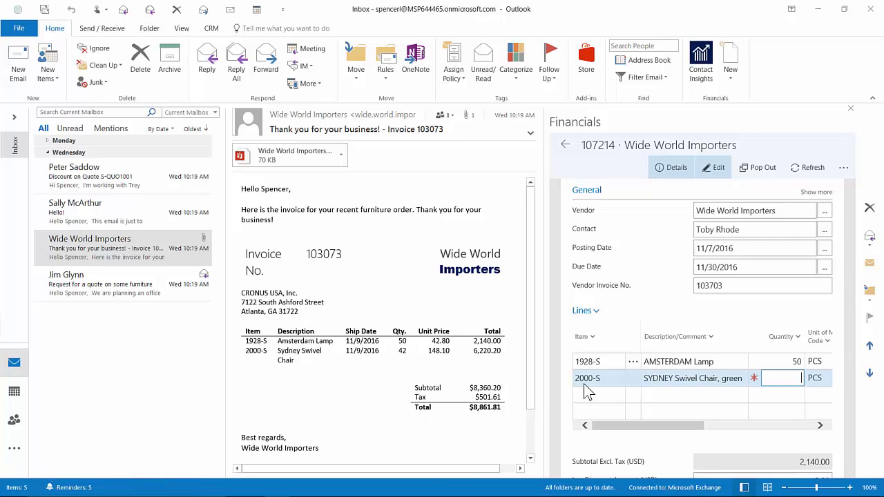
{"action": "type", "text": "42"}
{"action": "key", "text": "Tab"}
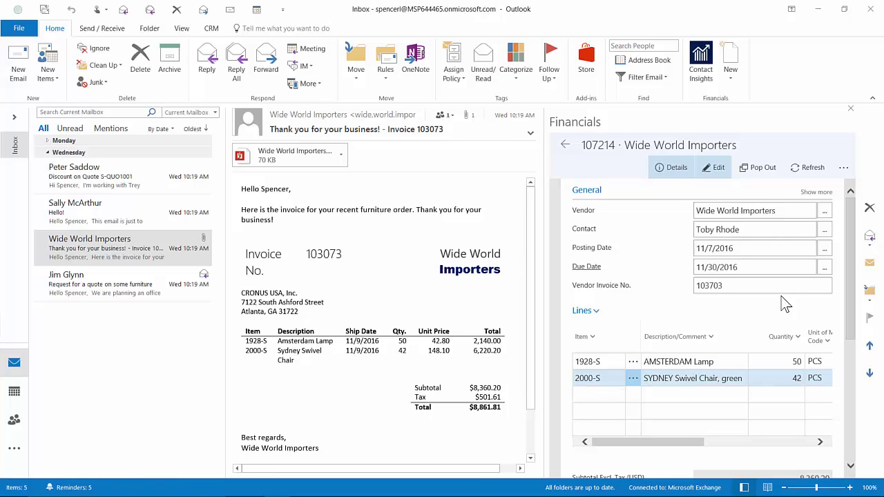
Post the Wide World Importers purchase invoice
{"action": "left_click", "coordinate": [843, 168]}
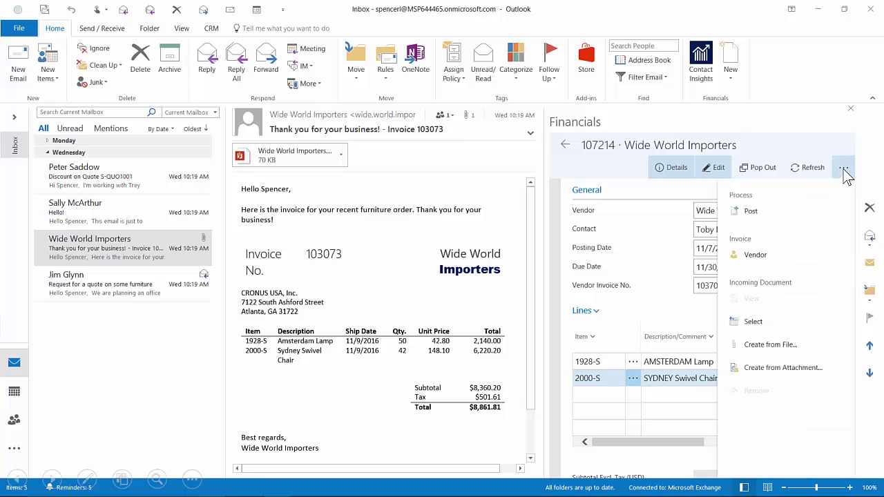
{"action": "left_click", "coordinate": [750, 211]}
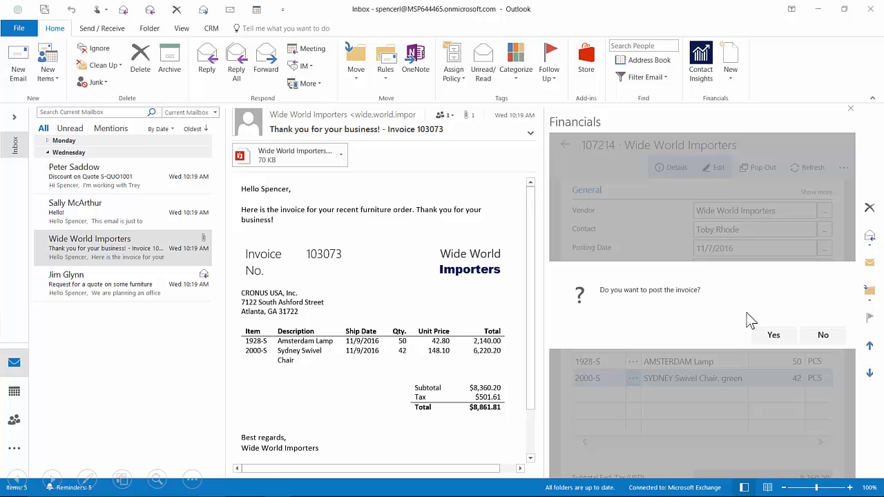
{"action": "left_click", "coordinate": [774, 337]}
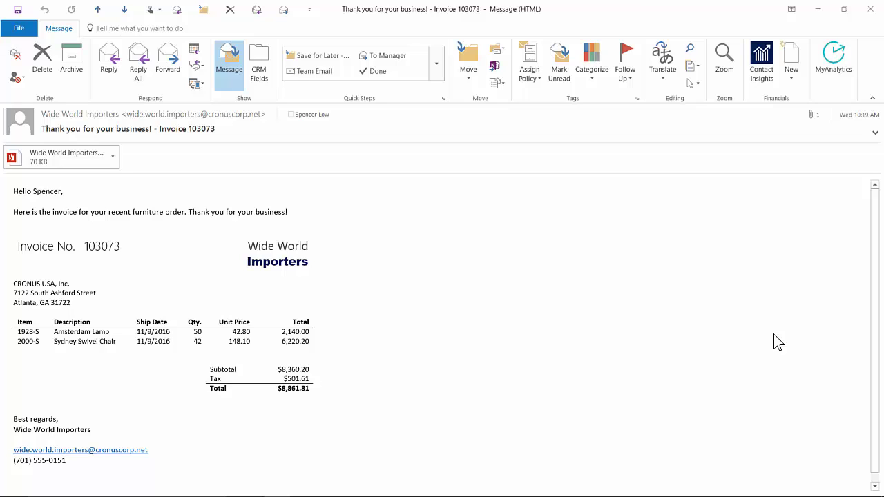
Review the email's attached PDF invoice, then send it to Incoming Documents through the vendor's contact insights
{"action": "double_click", "coordinate": [67, 160]}
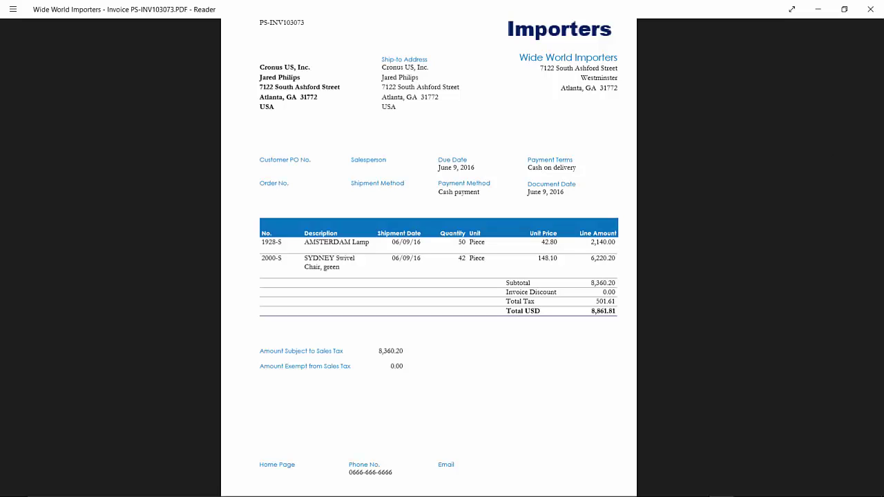
{"action": "left_click", "coordinate": [871, 10]}
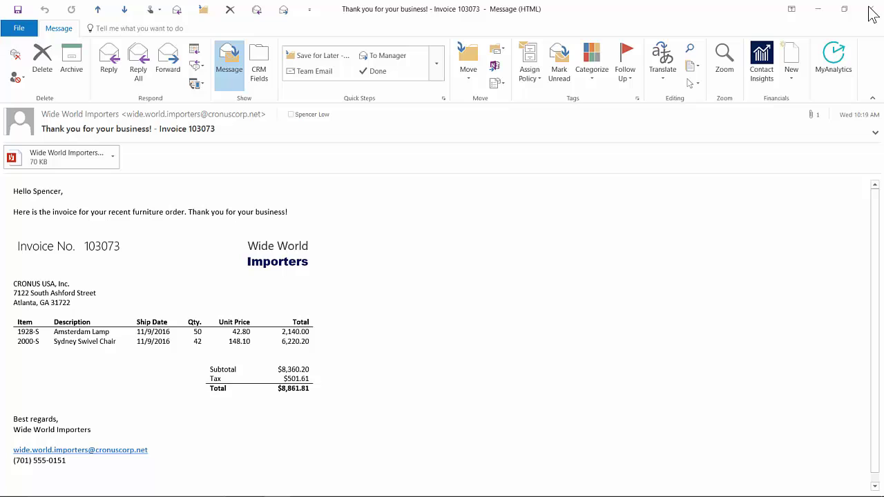
{"action": "left_click", "coordinate": [762, 63]}
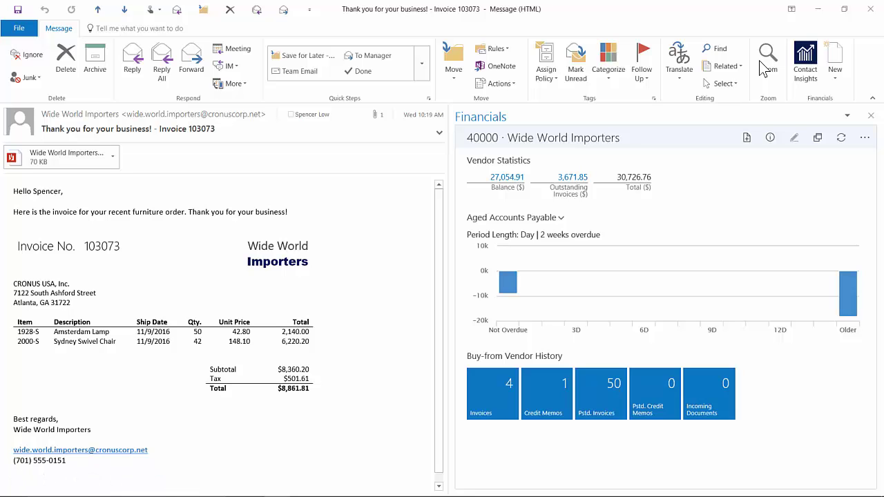
{"action": "left_click", "coordinate": [865, 139]}
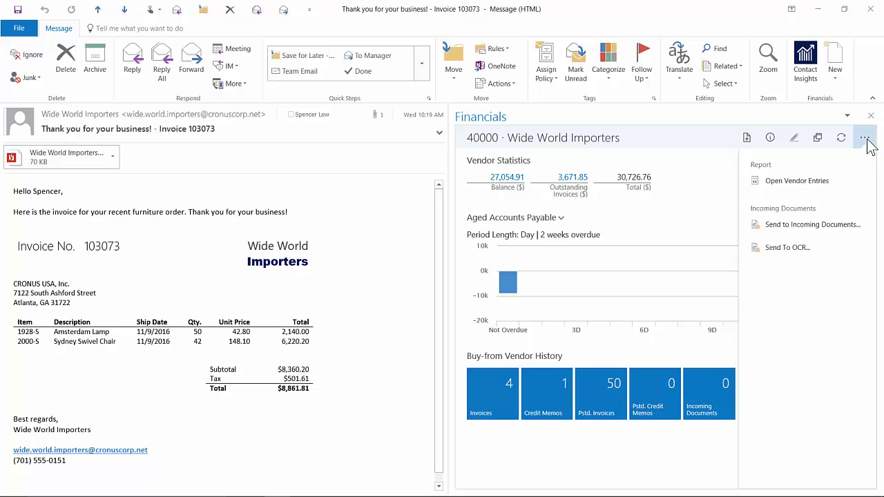
{"action": "left_click", "coordinate": [812, 227]}
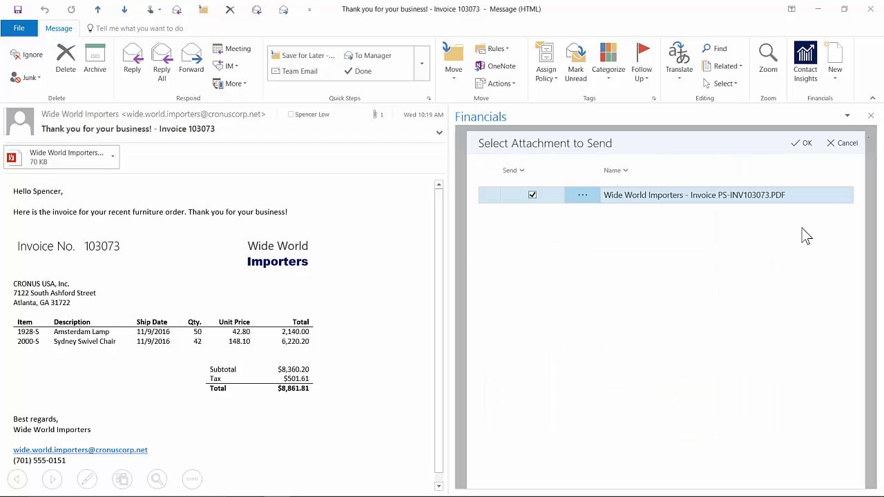
{"action": "left_click", "coordinate": [799, 146]}
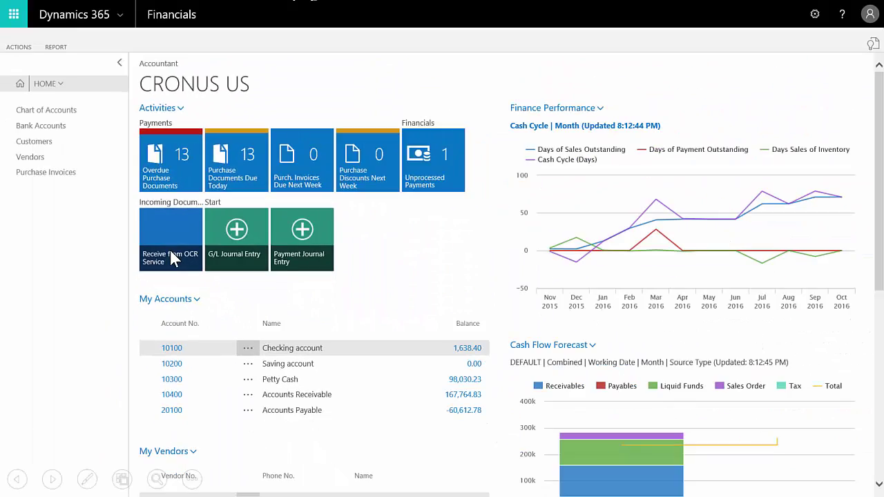
Open the Wide World Importers incoming document in Dynamics 365 Financials and send it to the OCR service
{"action": "left_click", "coordinate": [180, 356]}
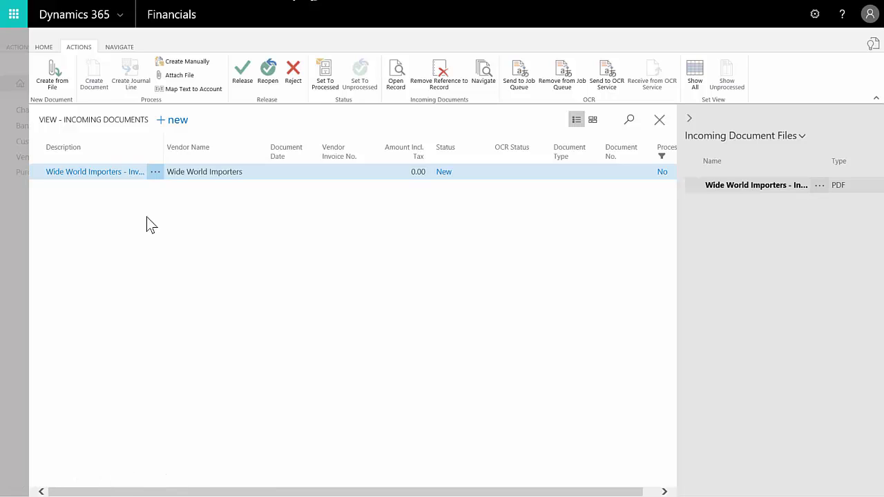
{"action": "left_click", "coordinate": [99, 173]}
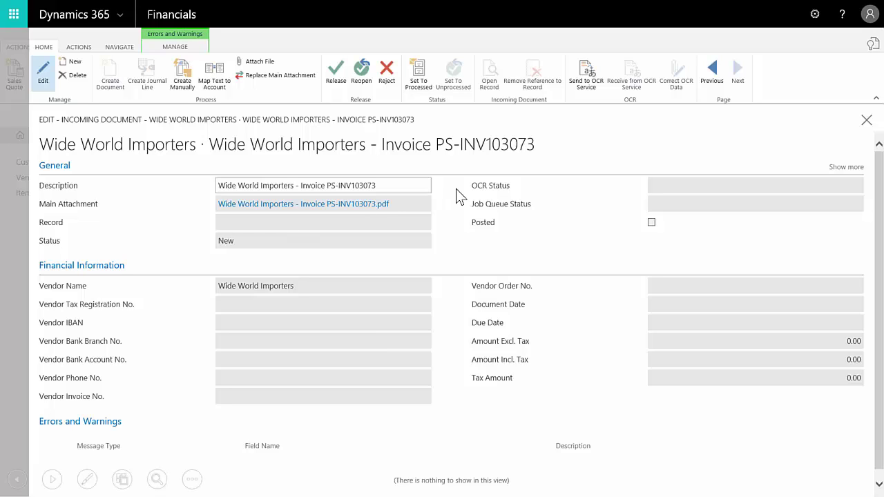
{"action": "left_click", "coordinate": [585, 80]}
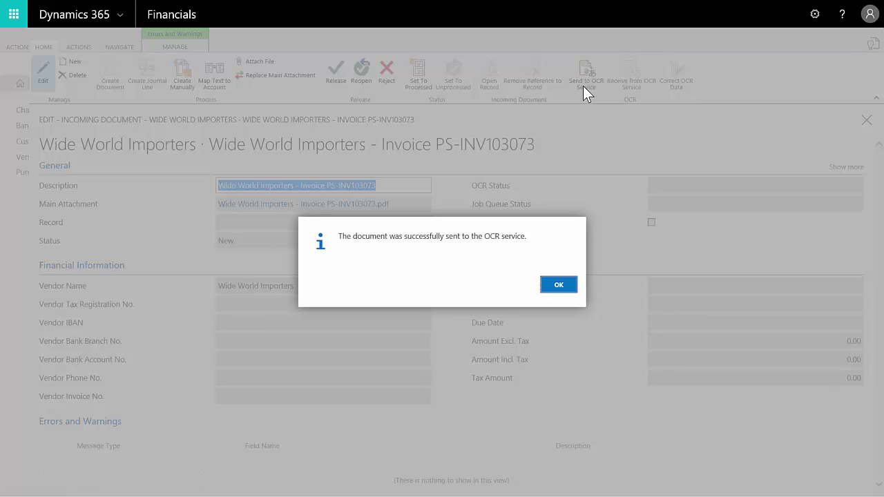
{"action": "key", "text": "Return"}
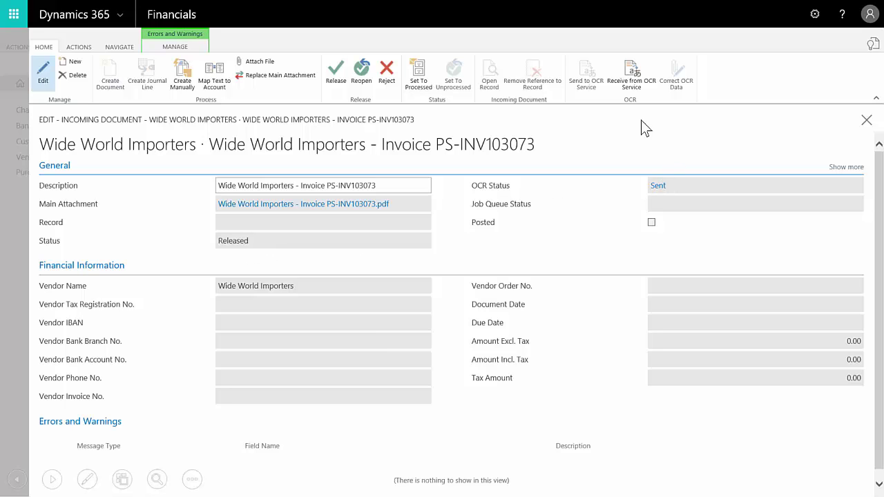
Receive the incoming document from the OCR service and post its purchase invoice
{"action": "left_click", "coordinate": [631, 74]}
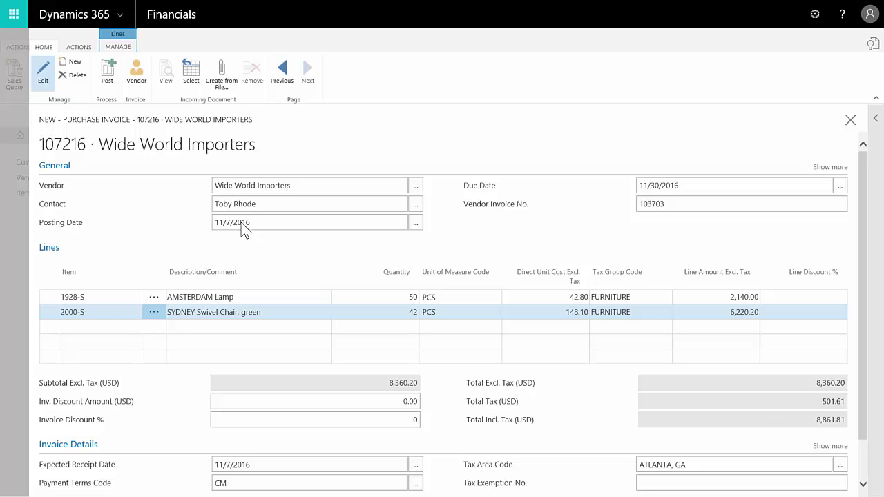
{"action": "left_click", "coordinate": [108, 73]}
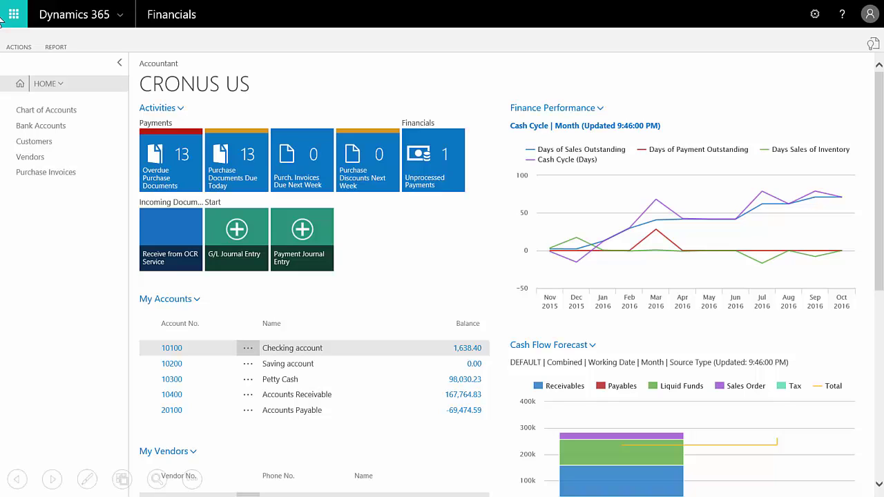
Open the Wide World Importers vendor card and examine the entries behind its balance
{"action": "left_click", "coordinate": [30, 158]}
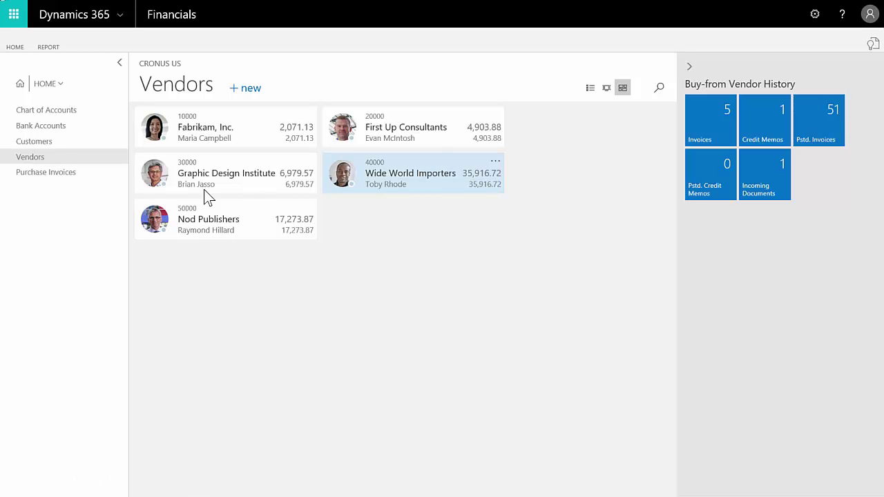
{"action": "left_click", "coordinate": [442, 172]}
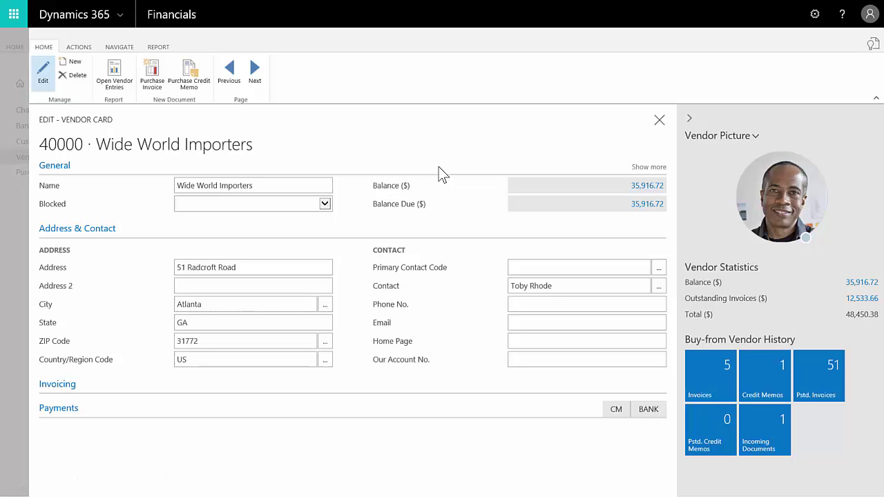
{"action": "left_click", "coordinate": [652, 186]}
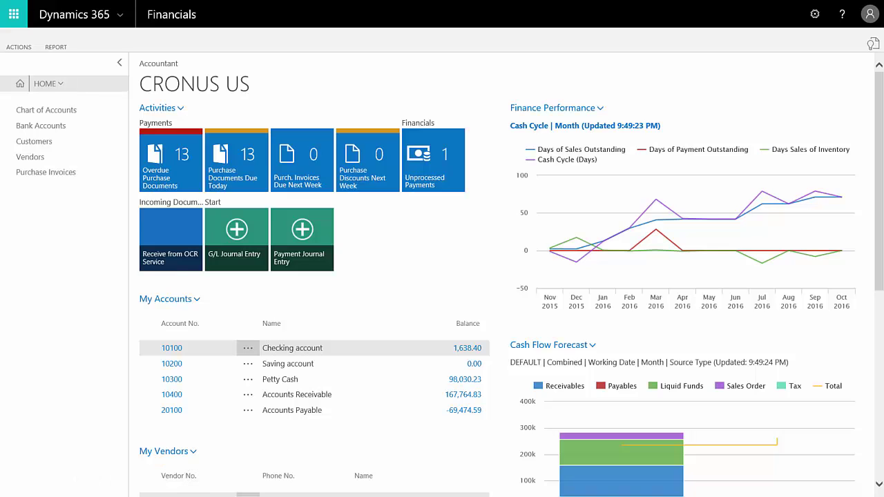
Fill the PMT REG payment journal with suggested vendor payments and close it
{"action": "left_click", "coordinate": [61, 83]}
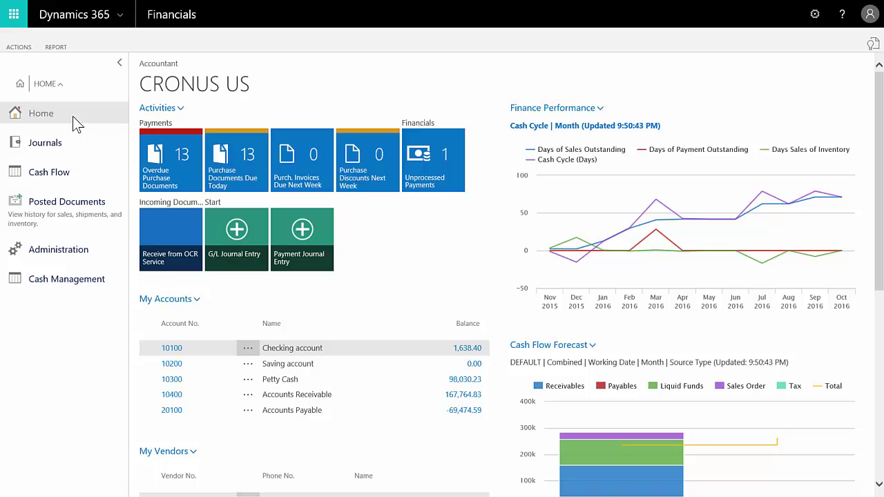
{"action": "left_click", "coordinate": [53, 148]}
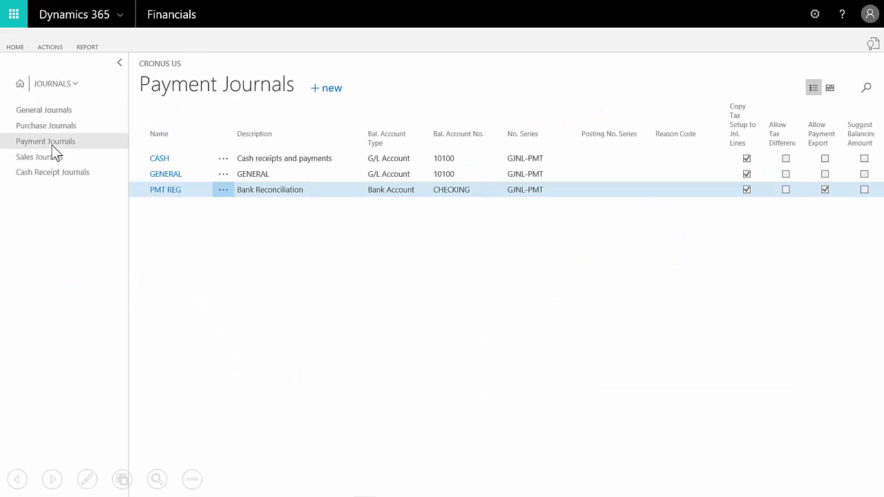
{"action": "left_click", "coordinate": [152, 196]}
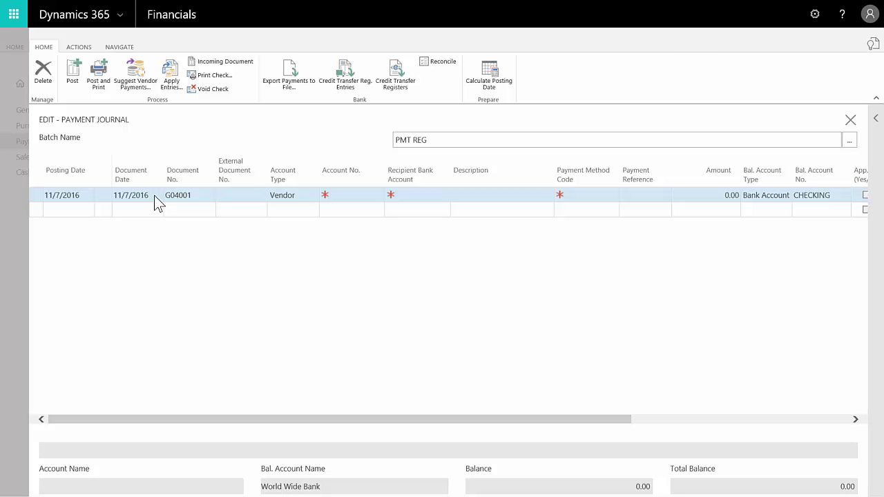
{"action": "left_click", "coordinate": [135, 81]}
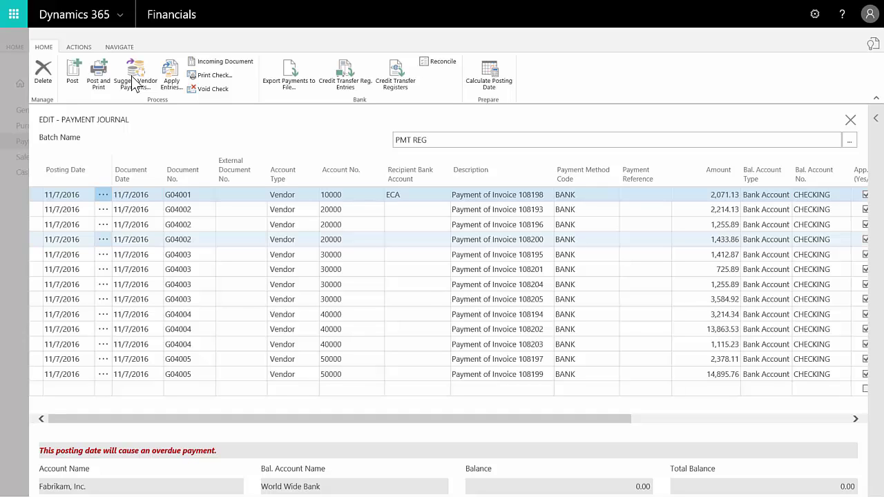
{"action": "key", "text": "Escape"}
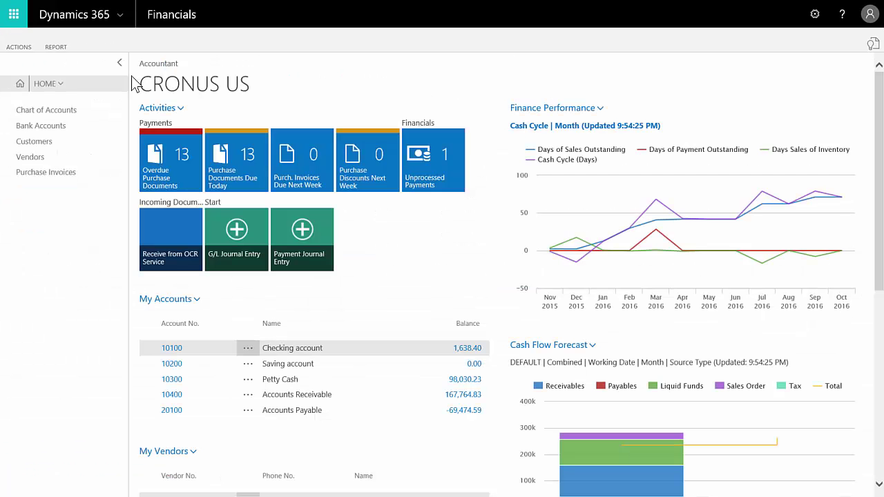